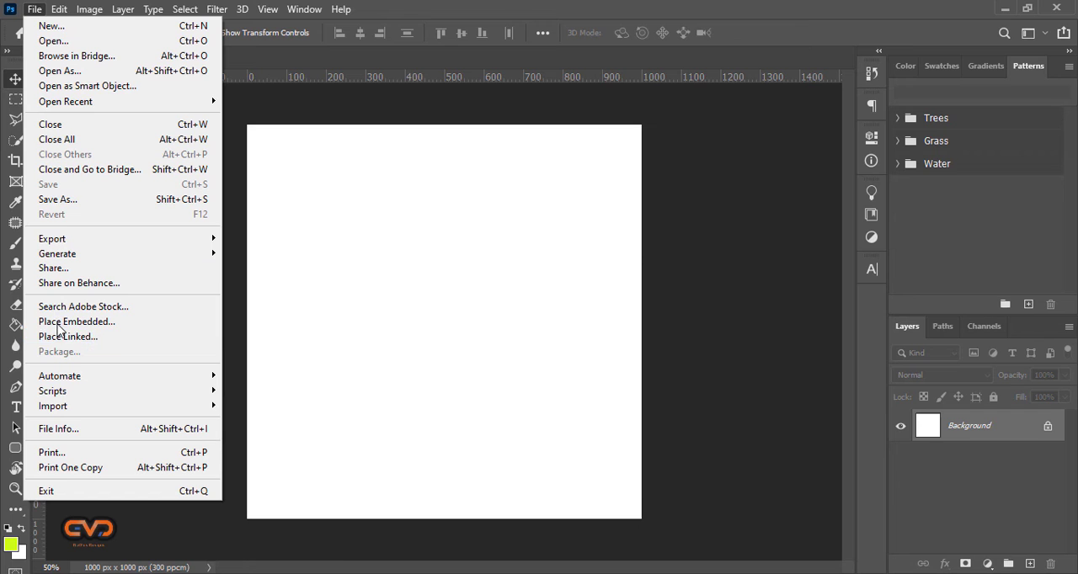
Place the image DSC_8164 from the Vic Designs\images\clients folder as an embedded layer and commit the placement.
left_click(58, 322)
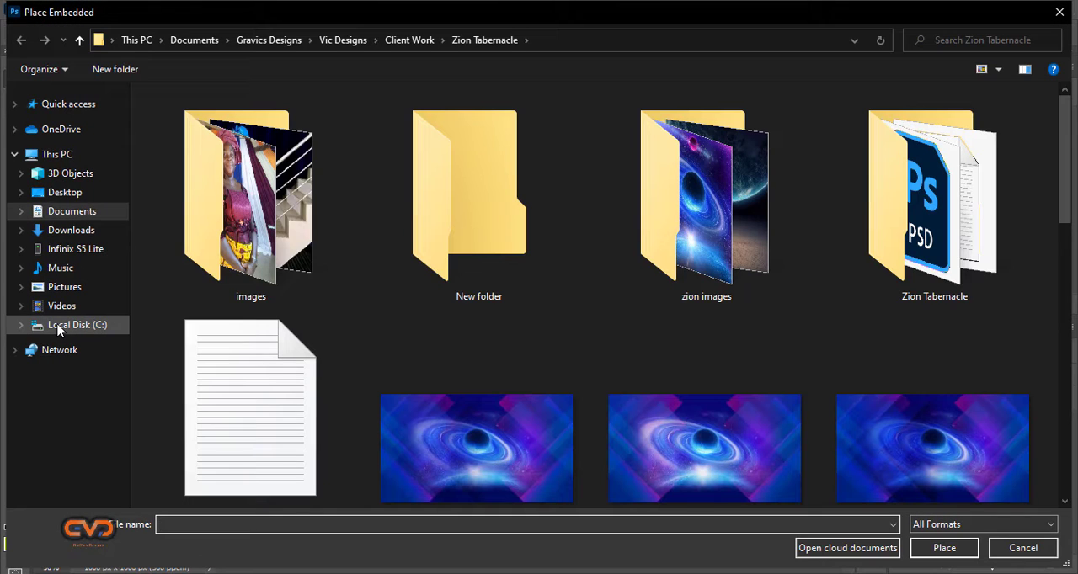
left_click(555, 41)
type("C:\\Users\\Hp\\Documents\\Gravics Designs\\Vic Designs\\images\\clients")
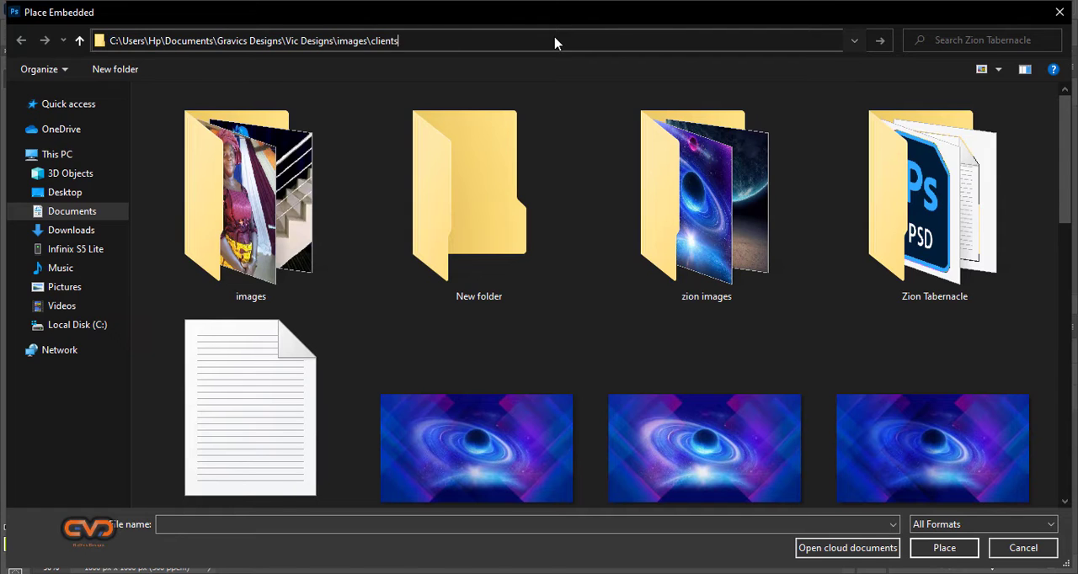
key("Return")
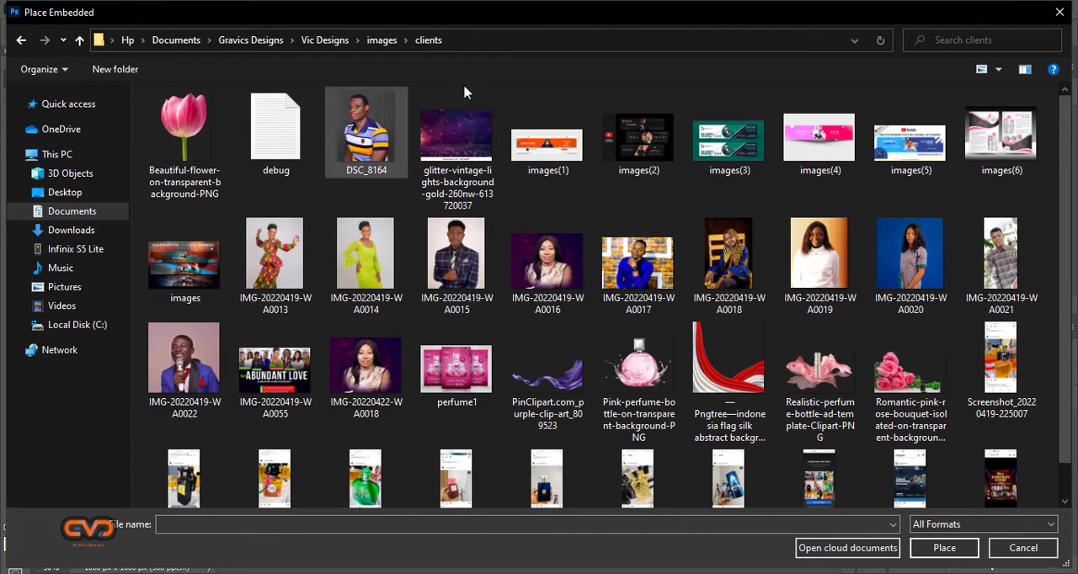
left_click(374, 138)
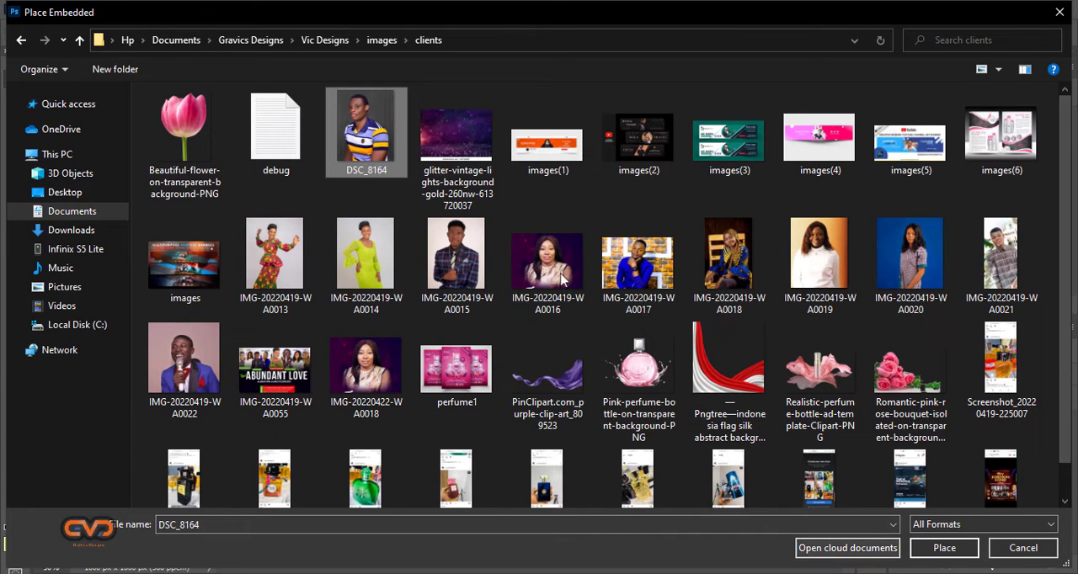
left_click(926, 548)
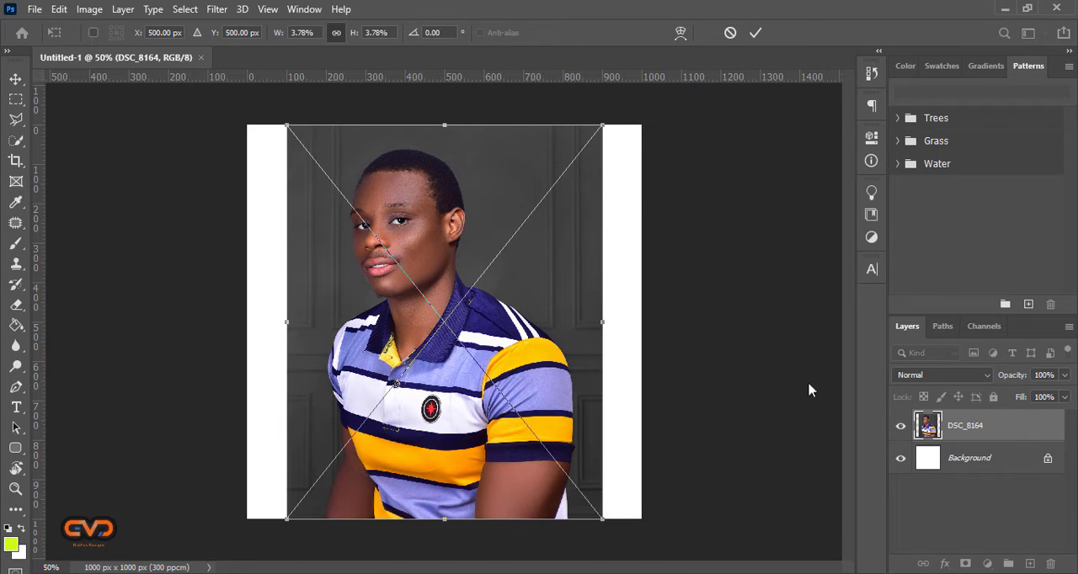
left_click(755, 34)
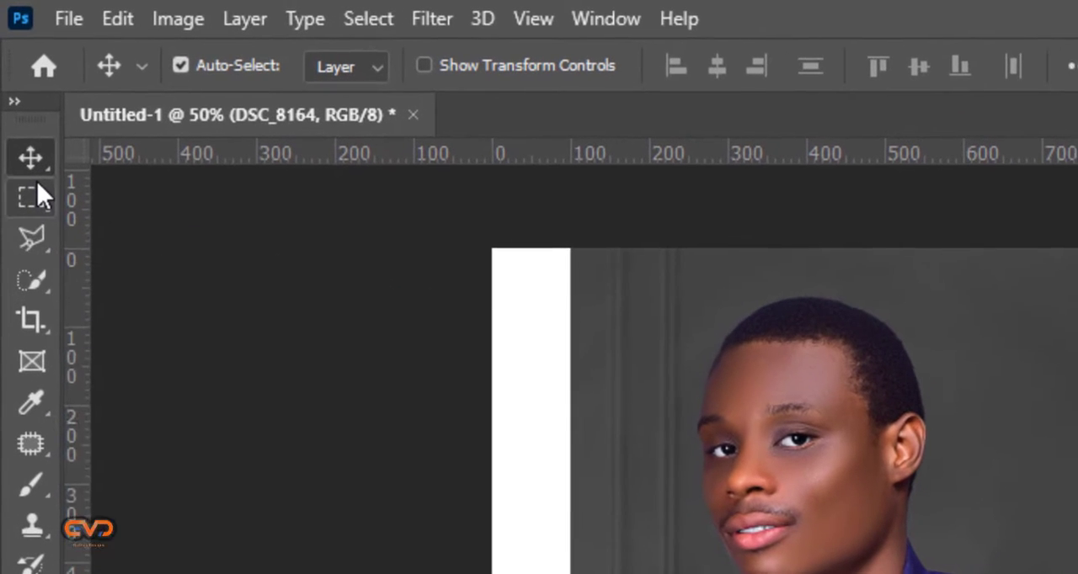
Activate the Quick Selection tool, try brushing a selection over the man's face and neck, and deselect it.
left_click(31, 281)
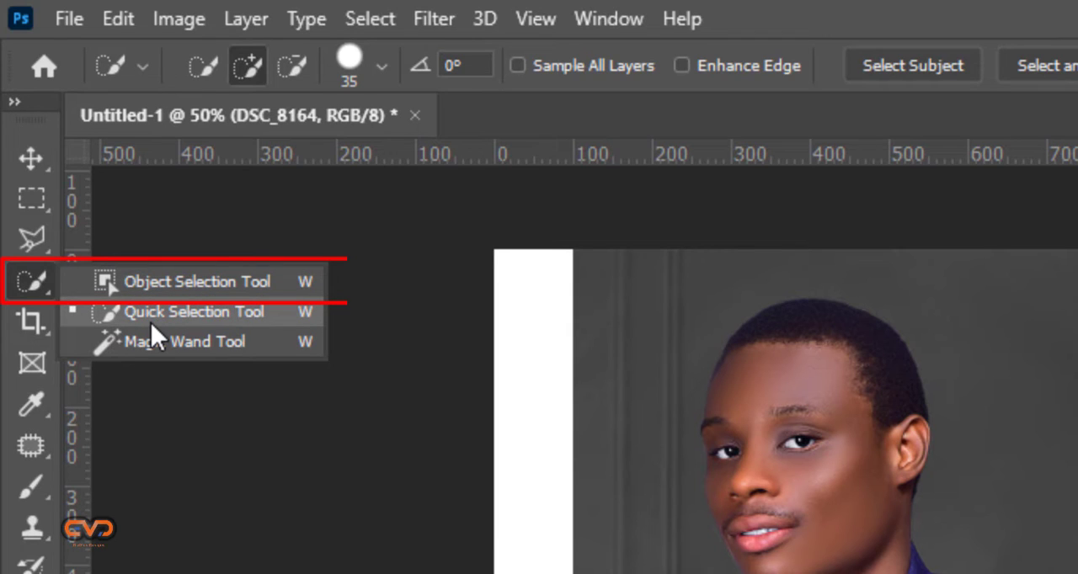
left_click(151, 314)
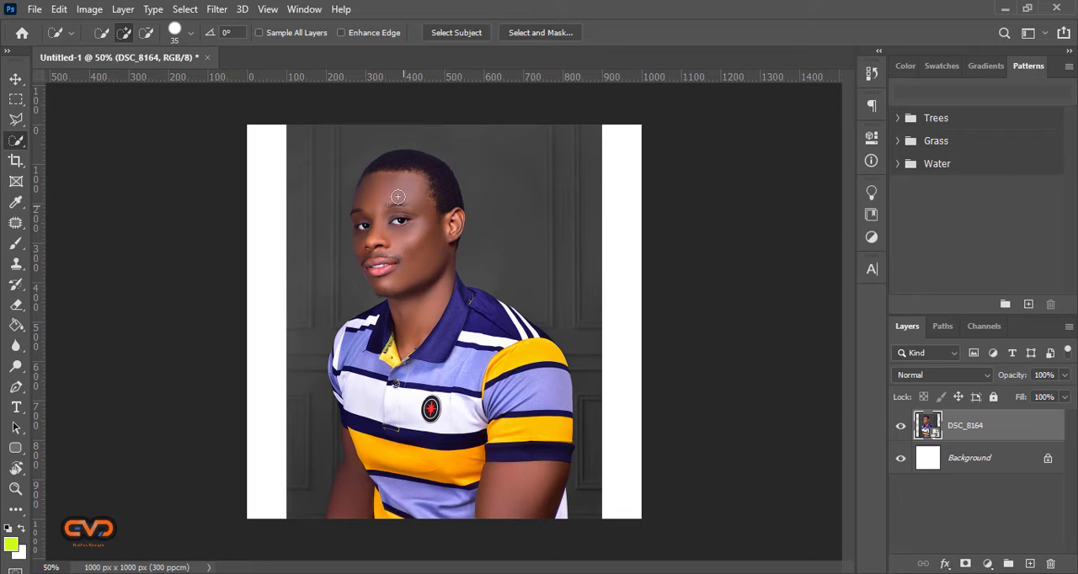
mouse_move(399, 196)
left_mouse_down()
mouse_move(416, 251)
mouse_move(416, 347)
mouse_move(404, 371)
left_mouse_up()
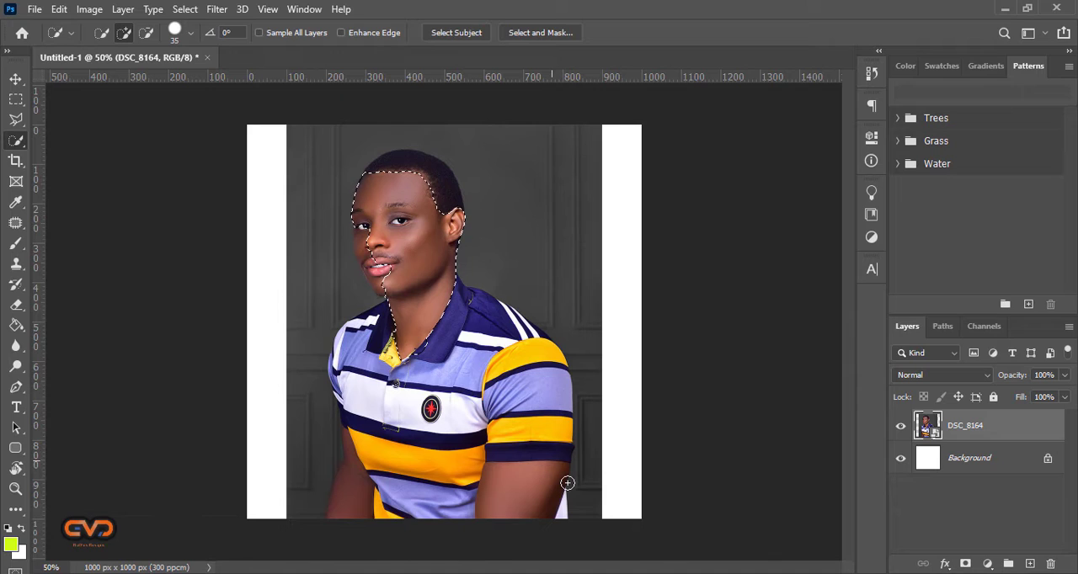
key("ctrl+d")
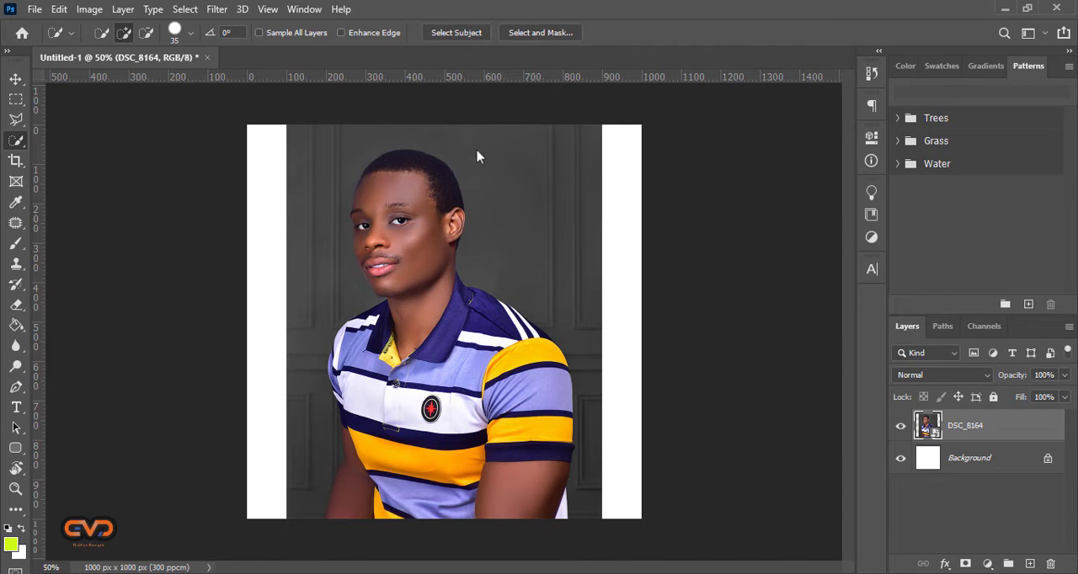
Select the man with Select Subject and open the selection in Select and Mask with the On Black view at 100% opacity.
left_click(444, 32)
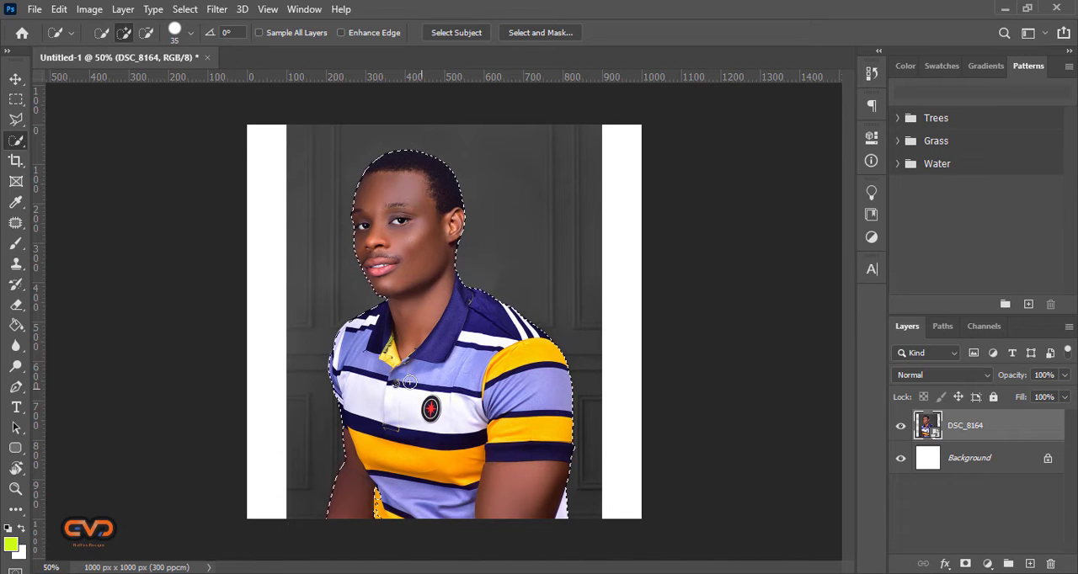
left_click(548, 36)
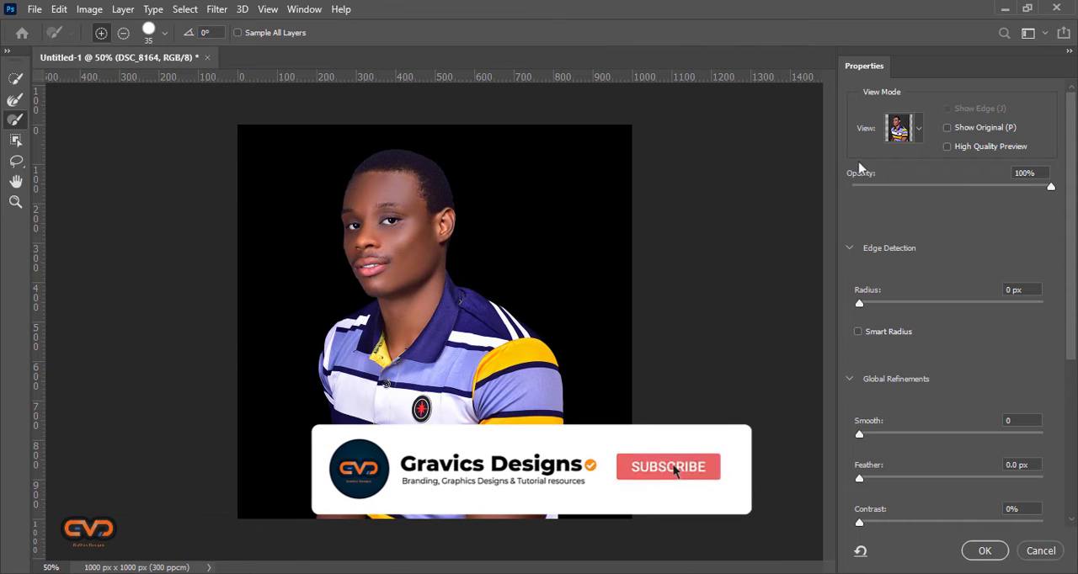
left_click_drag(928, 195, 1054, 187)
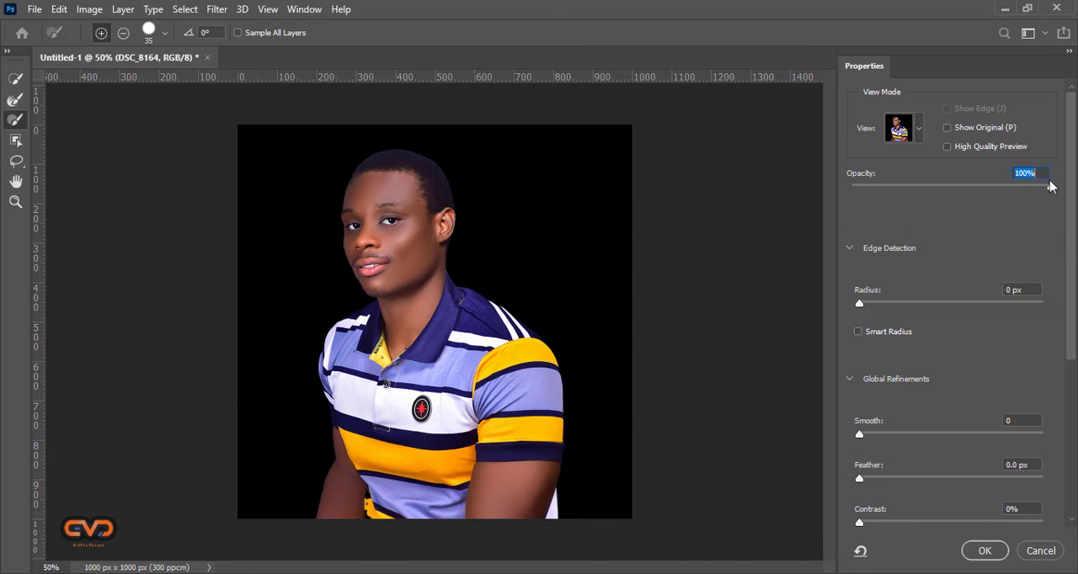
left_click(920, 133)
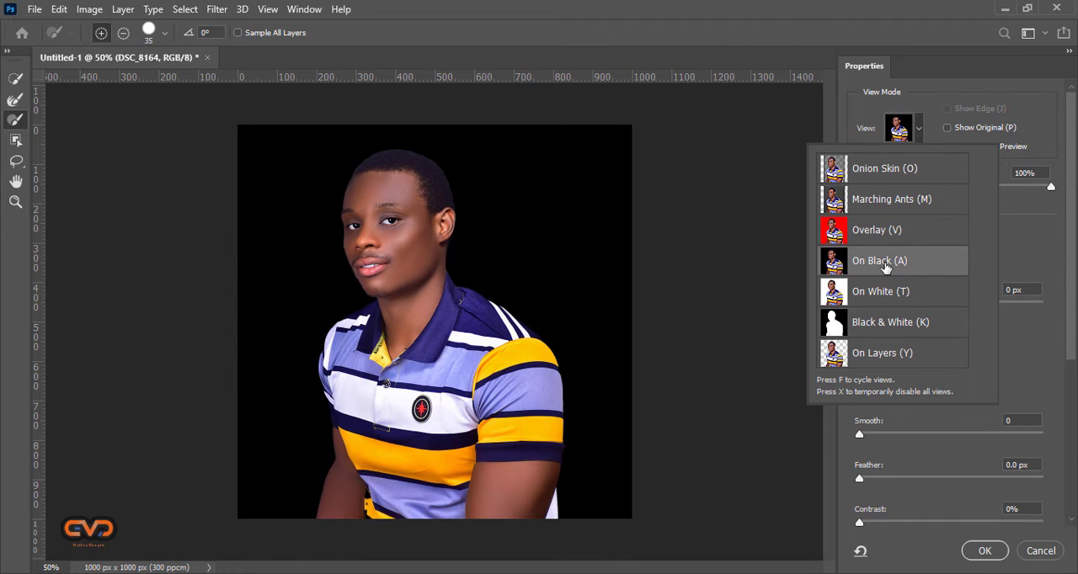
left_click(1007, 253)
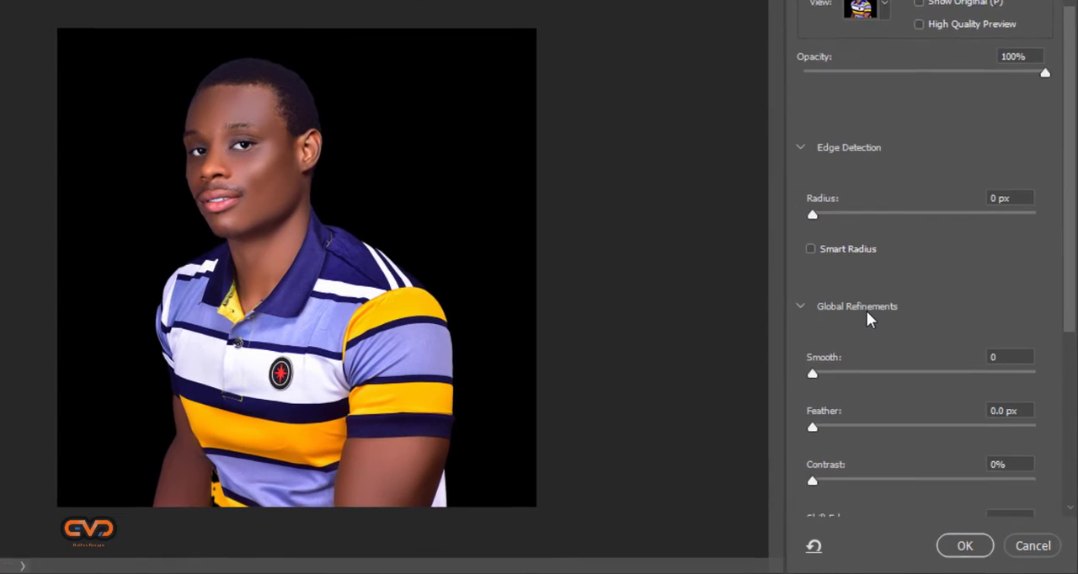
Try a strong smoothing of the selection edge by raising Smooth to 58.
scroll(860, 305, "down", 1)
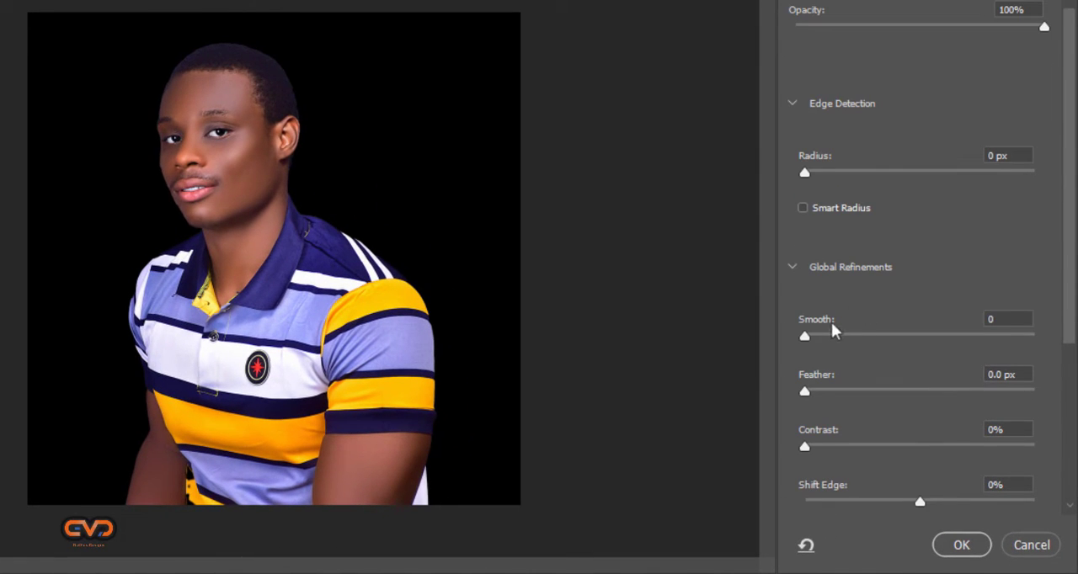
left_click_drag(809, 339, 831, 341)
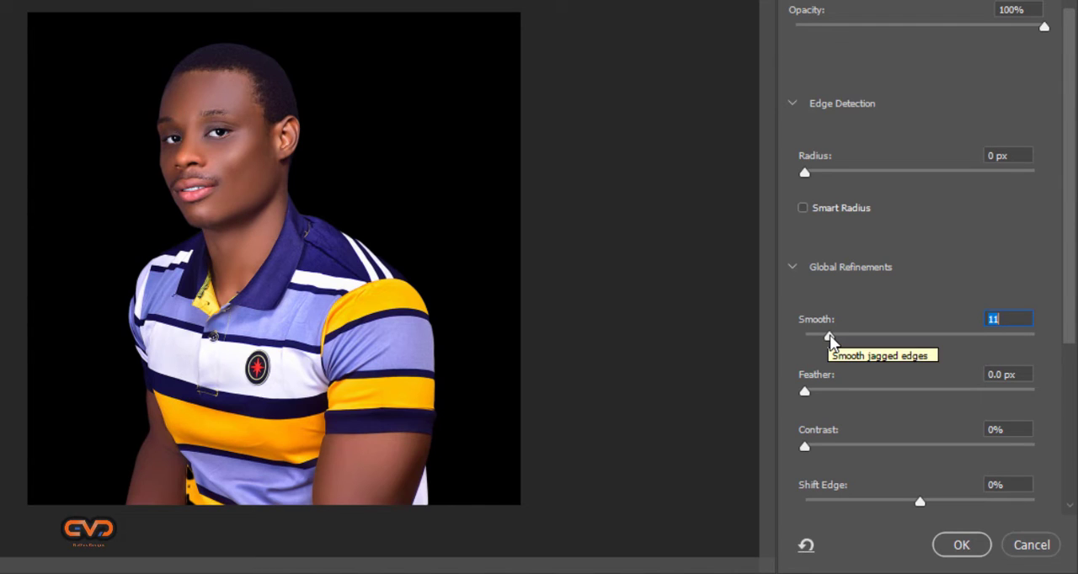
left_click_drag(826, 330, 941, 345)
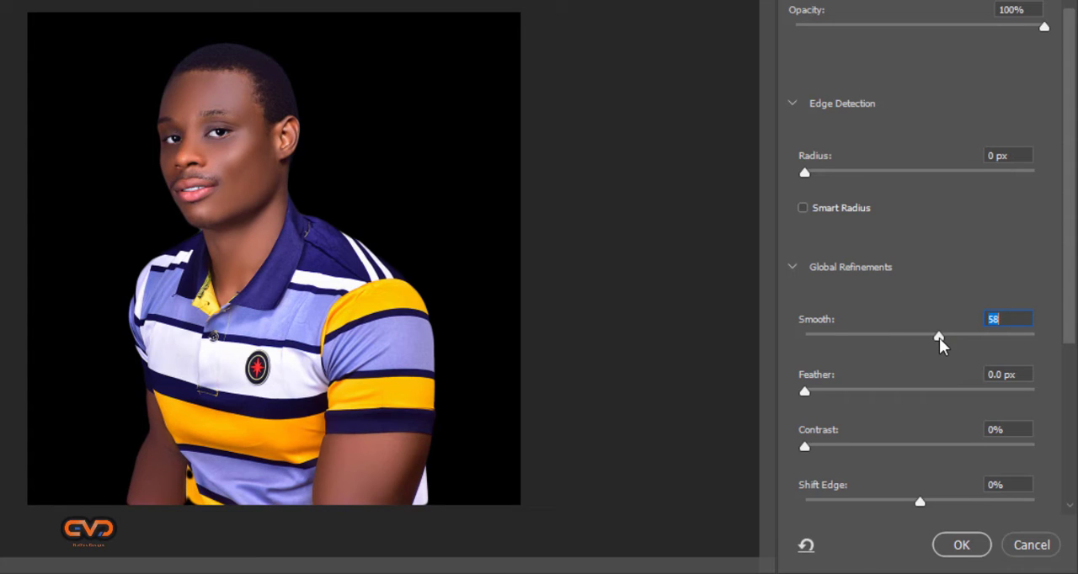
Switch the preview to On White and set Smooth to 15.
scroll(890, 57, "up", 2)
left_click(879, 17)
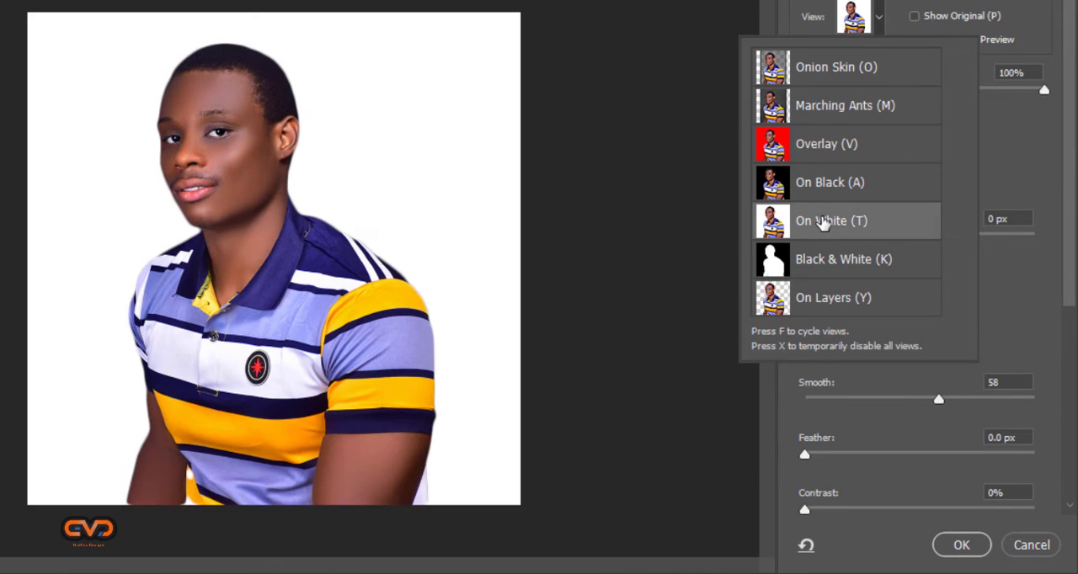
left_click(1025, 340)
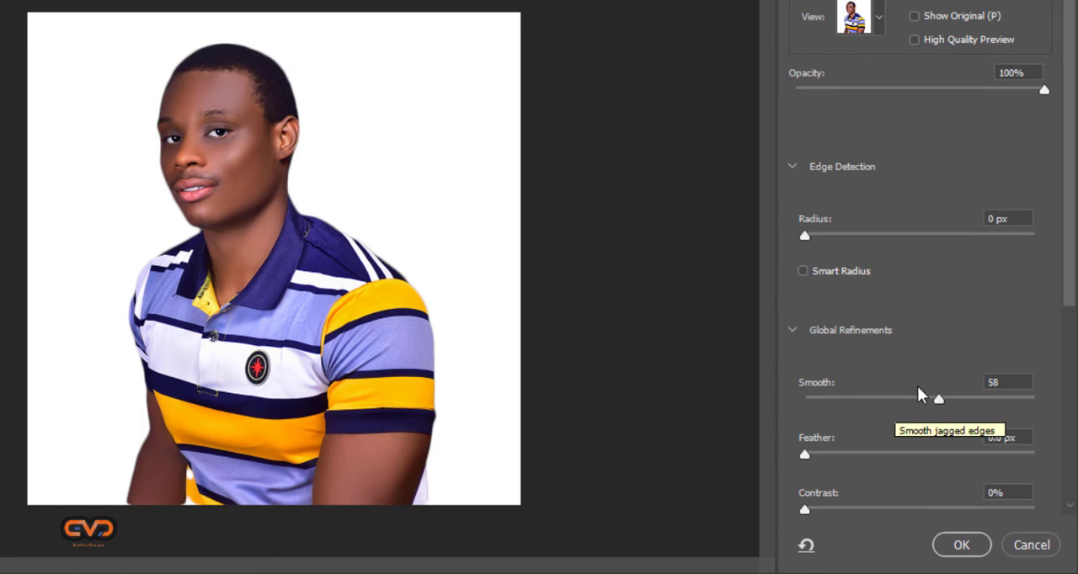
left_click(841, 397)
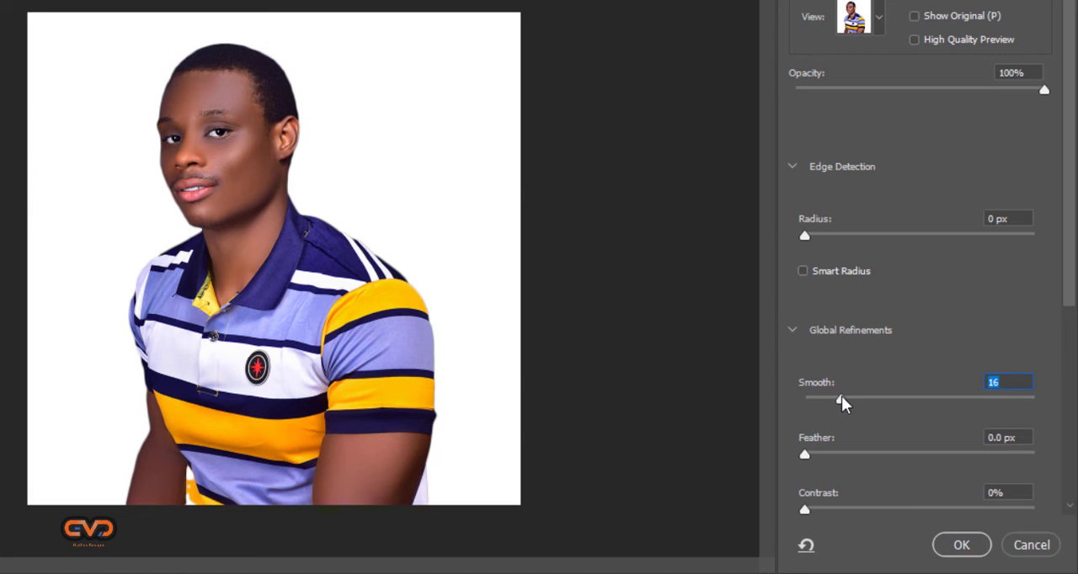
left_click_drag(836, 398, 838, 401)
Contract the selection edge by setting Shift Edge to -5%.
scroll(1067, 274, "down", 3)
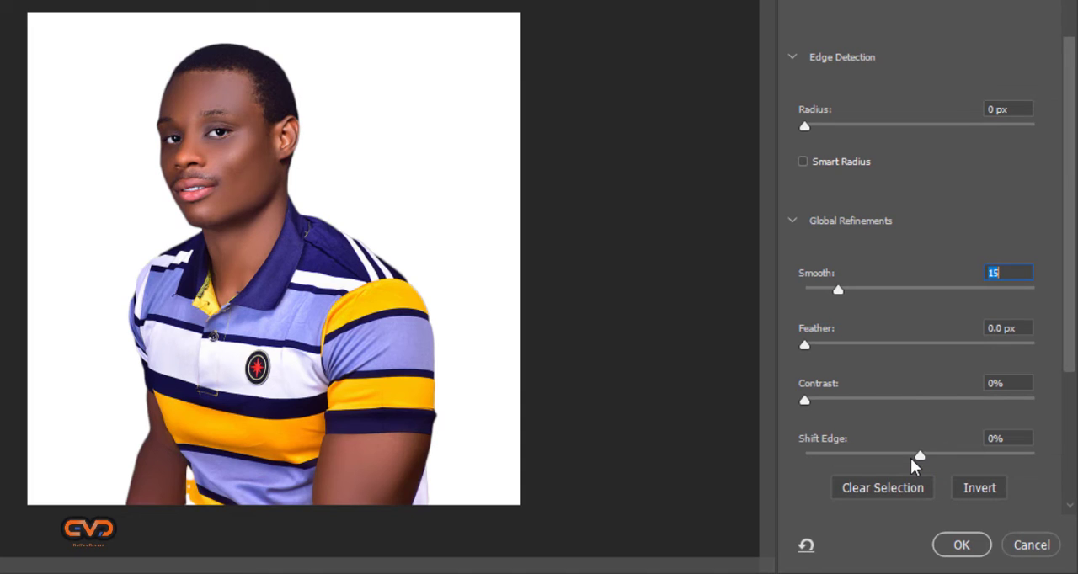
left_click(910, 456)
left_click(885, 458)
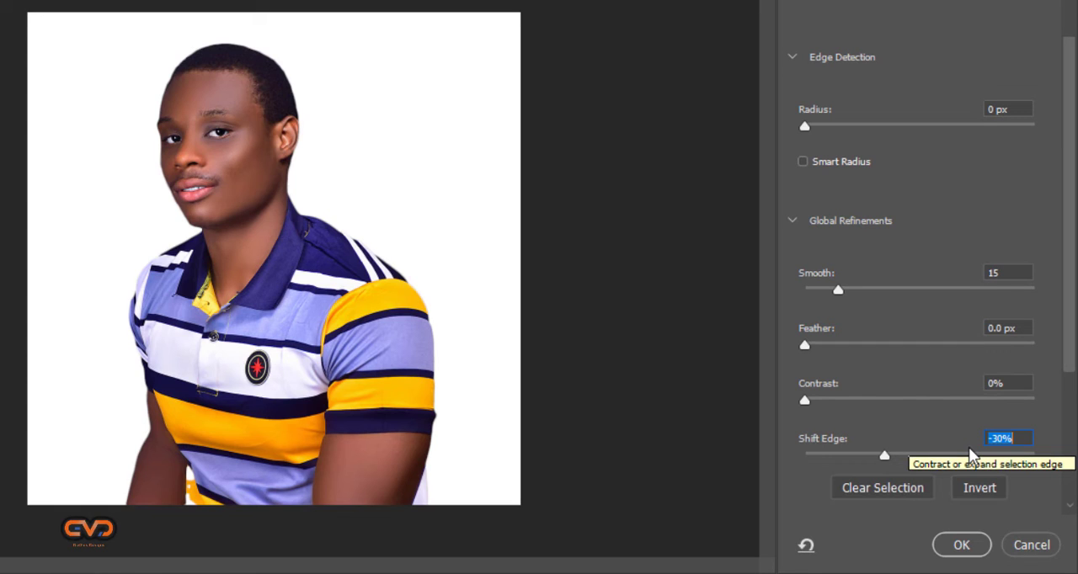
type("-5")
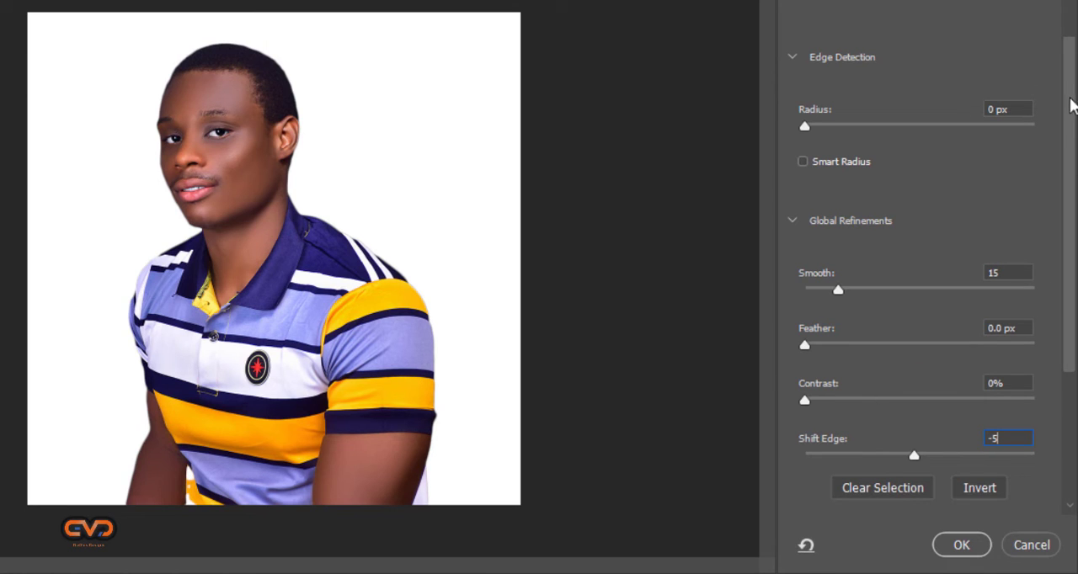
Switch the preview to On Black to check the edges of the cutout.
scroll(1067, 122, "up", 3)
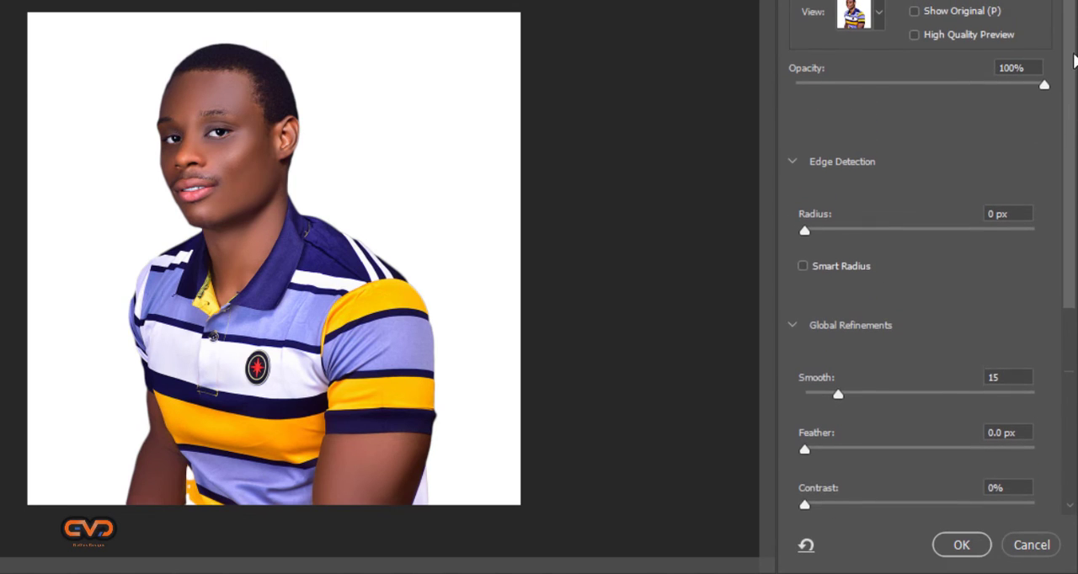
left_click(878, 17)
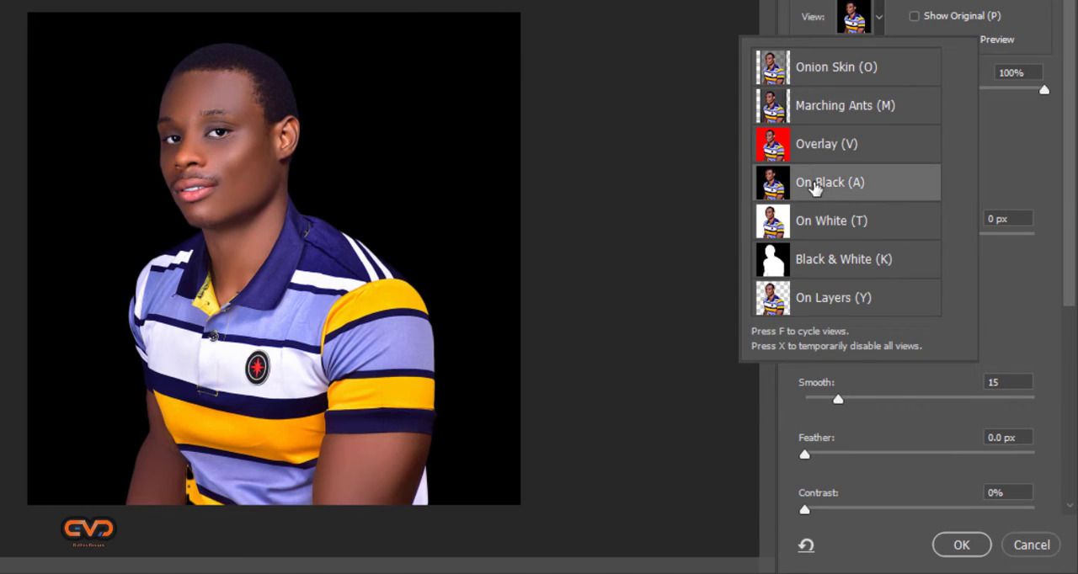
left_click(1034, 185)
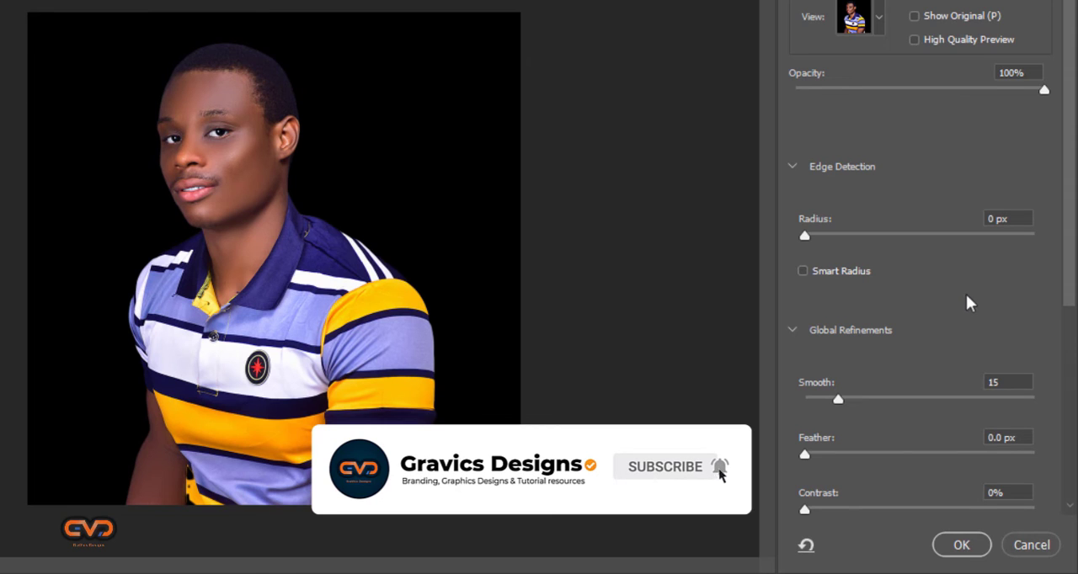
Set the refined selection to output to a New Layer.
scroll(1003, 457, "down", 1)
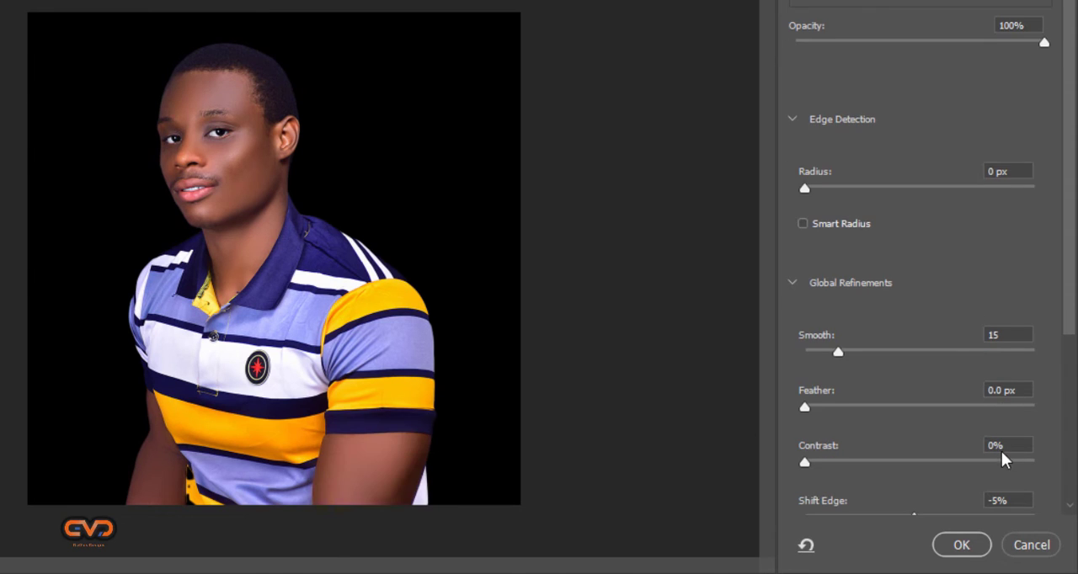
scroll(1002, 457, "down", 4)
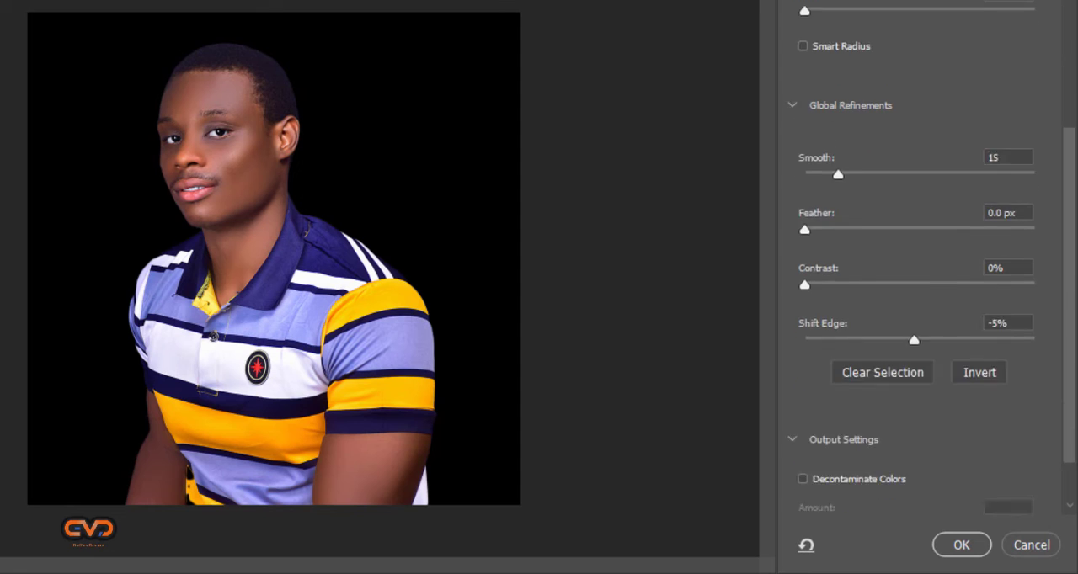
scroll(994, 472, "down", 2)
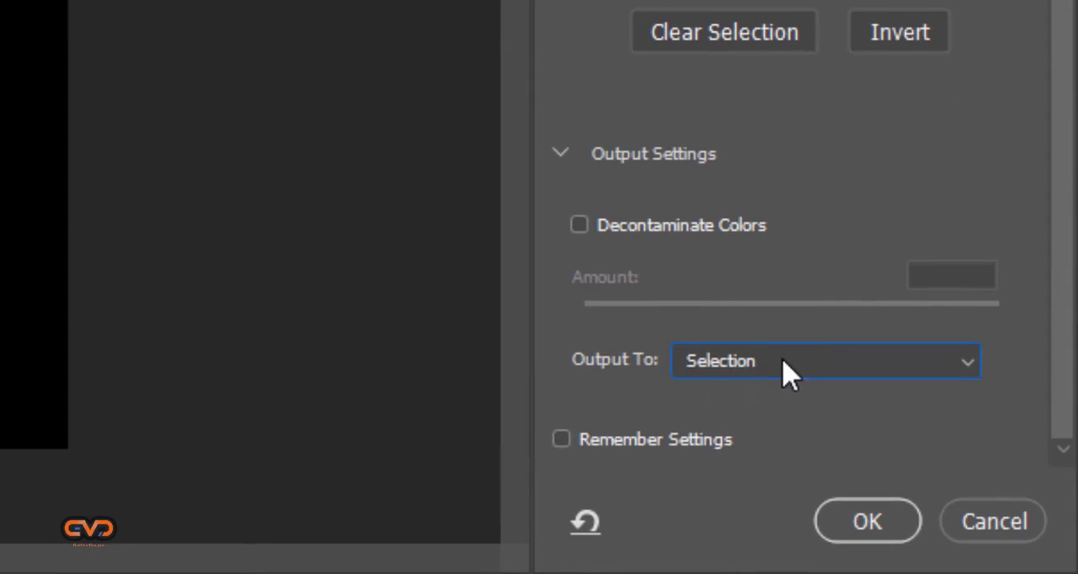
left_click(908, 455)
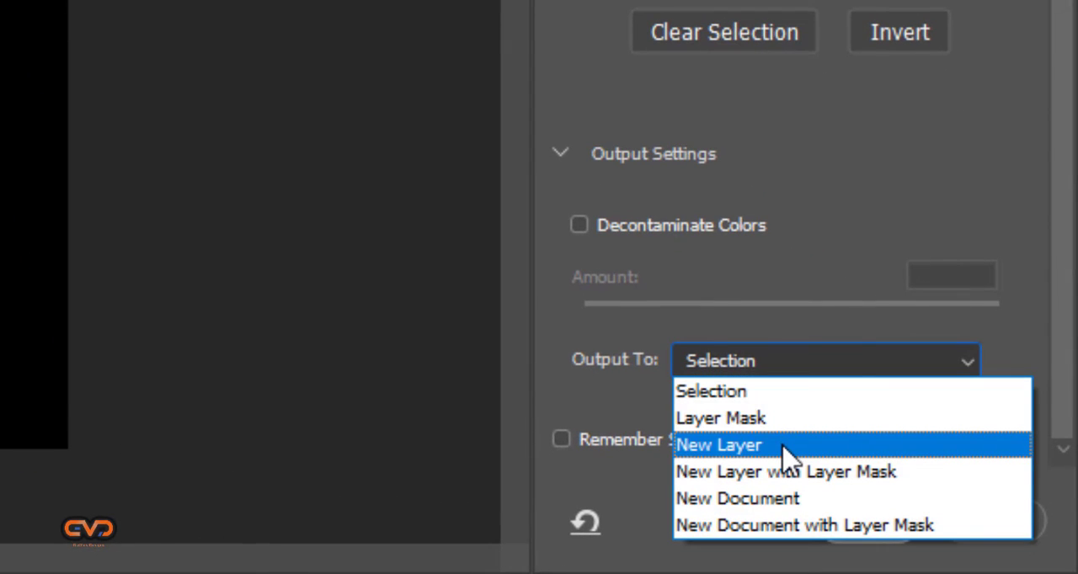
left_click(782, 448)
left_click(809, 373)
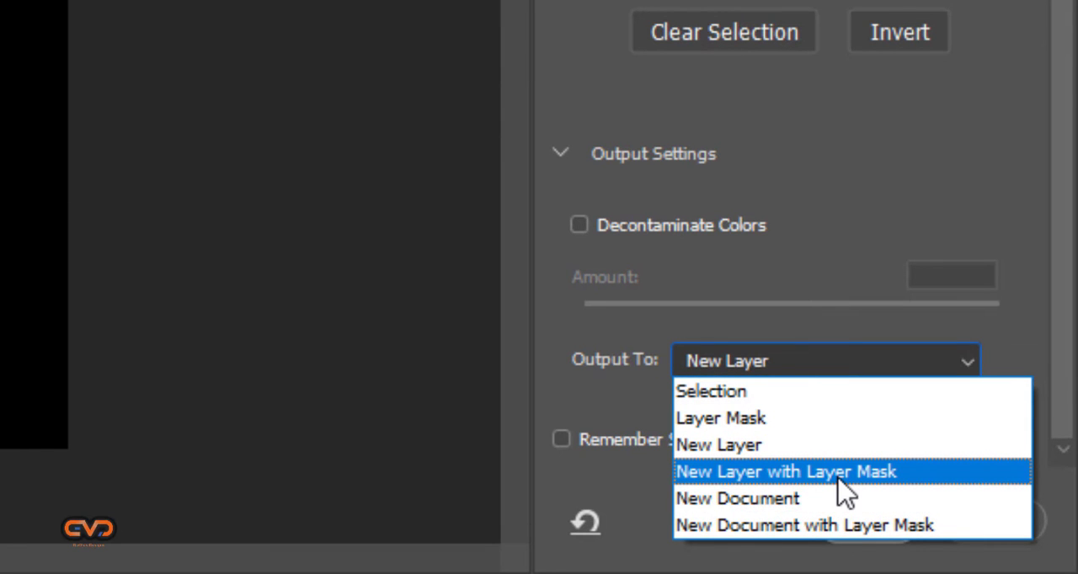
key("Down")
key("Down")
key("Up")
key("Up")
key("Up")
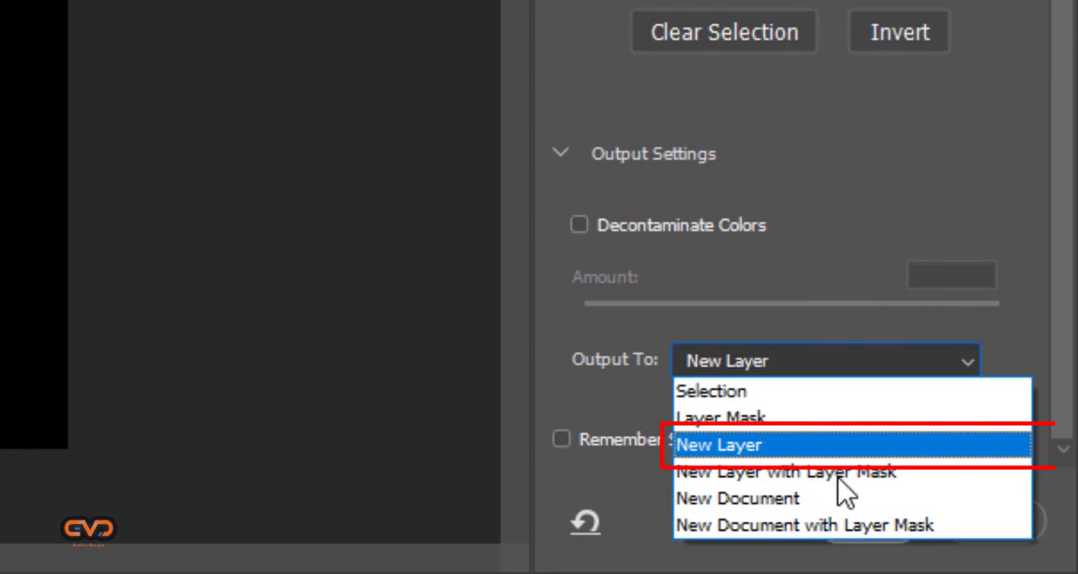
left_click(772, 440)
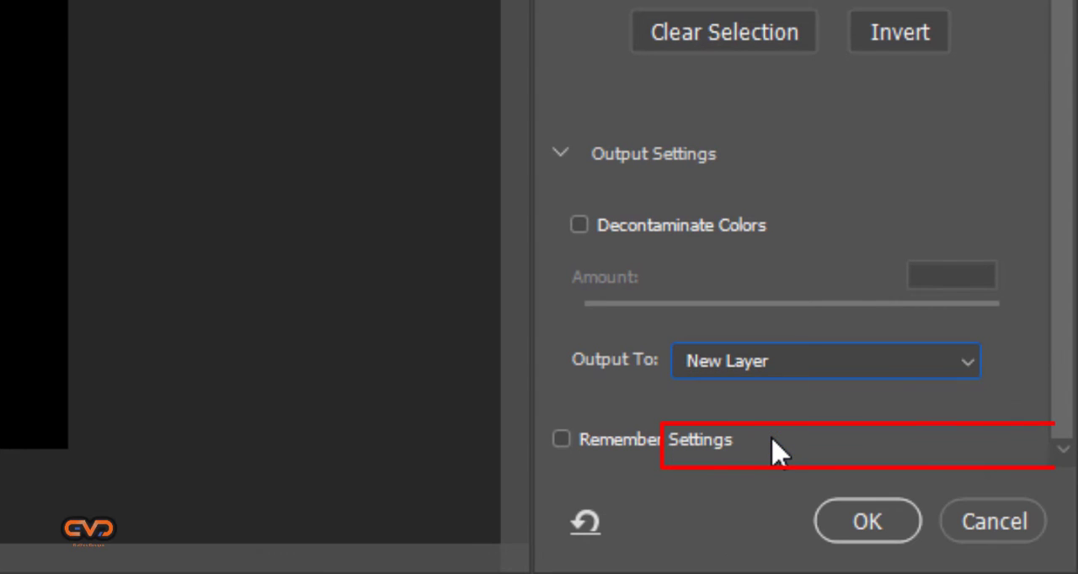
left_click(571, 435)
left_click(574, 436)
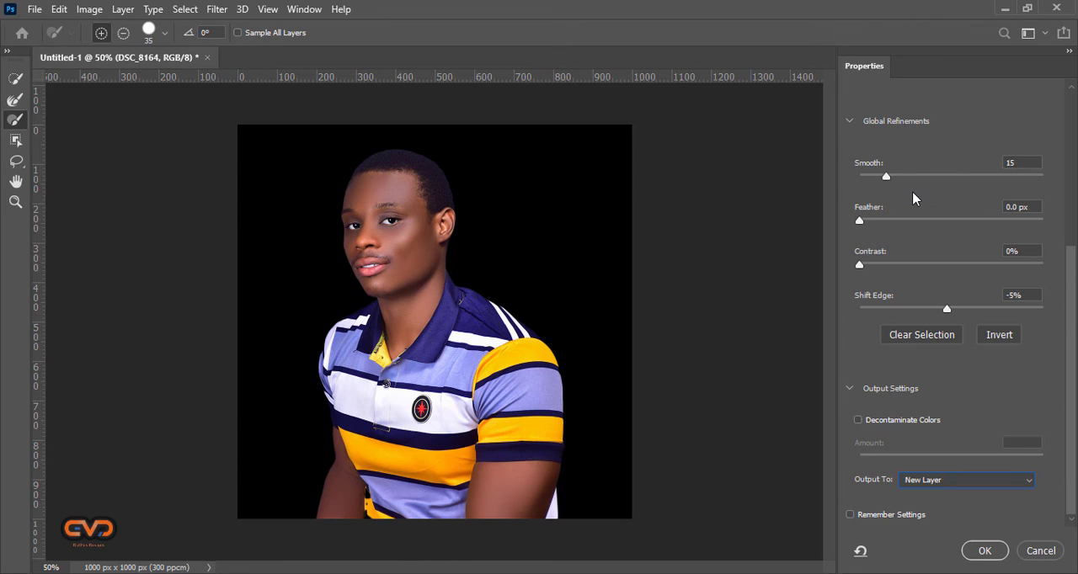
Apply the Select and Mask refinements to produce the cutout on its own layer.
scroll(860, 147, "up", 2)
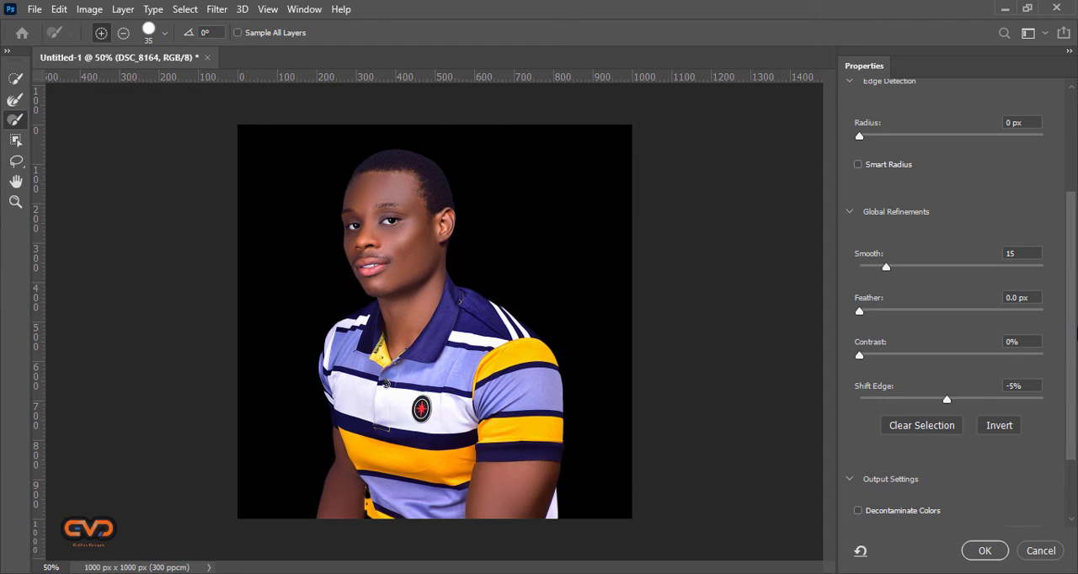
scroll(951, 320, "down", 2)
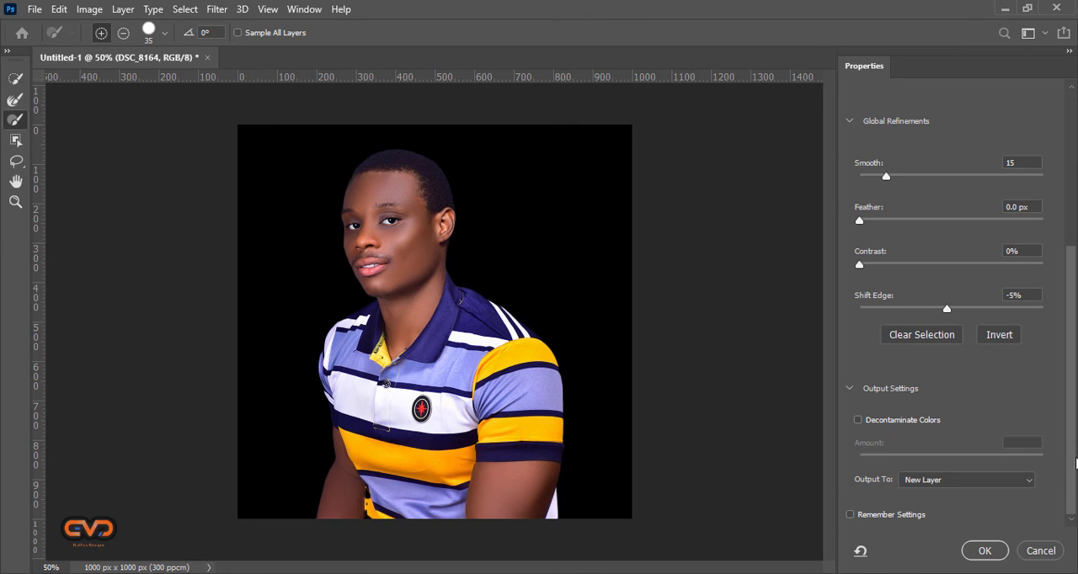
left_click(987, 552)
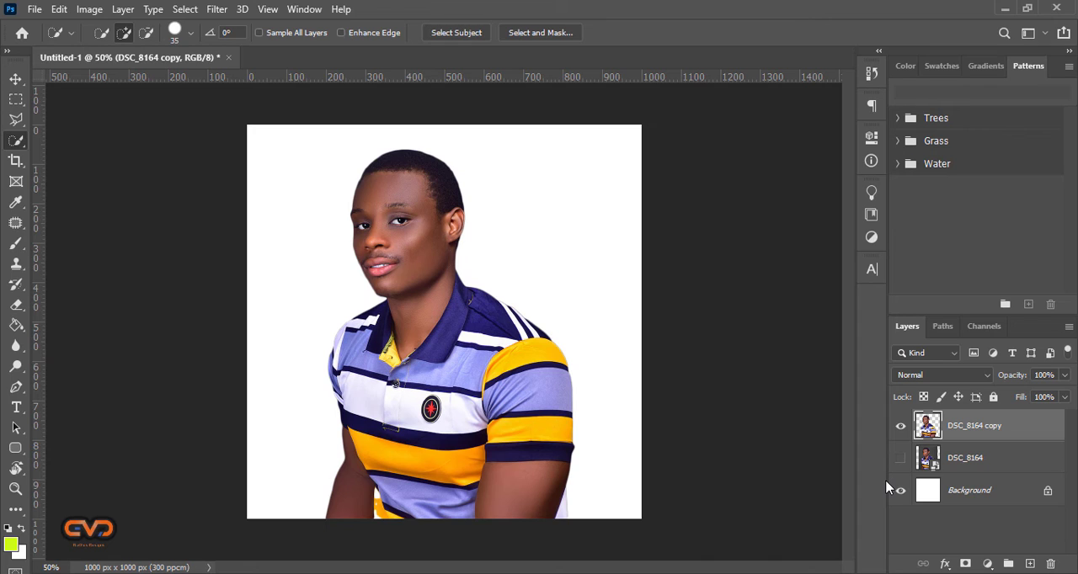
Compare the cutout with the original DSC_8164 photo by toggling the visibility of both layers.
left_click(900, 425)
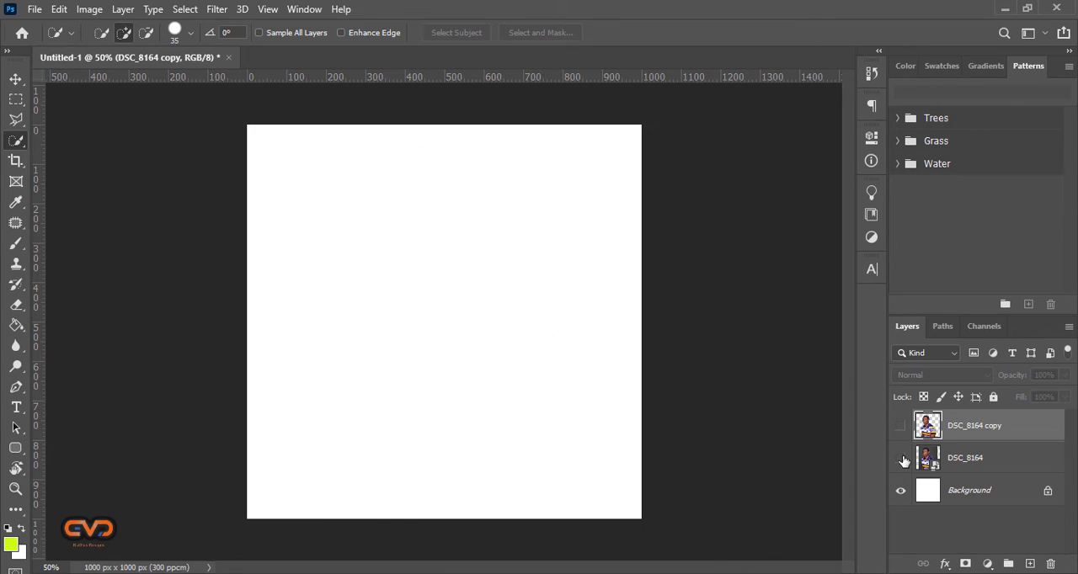
left_click(900, 458)
left_click(901, 459)
left_click(902, 427)
Add a Solid Color fill layer in lime green #cdfb17 and place it directly beneath the DSC_8164 copy cutout.
left_click(988, 563)
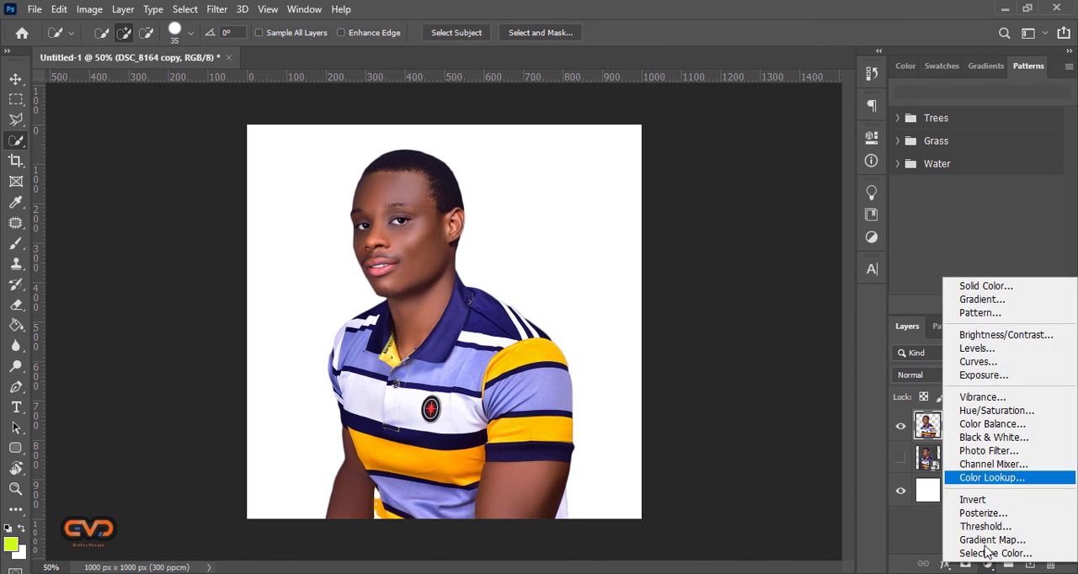
left_click(987, 286)
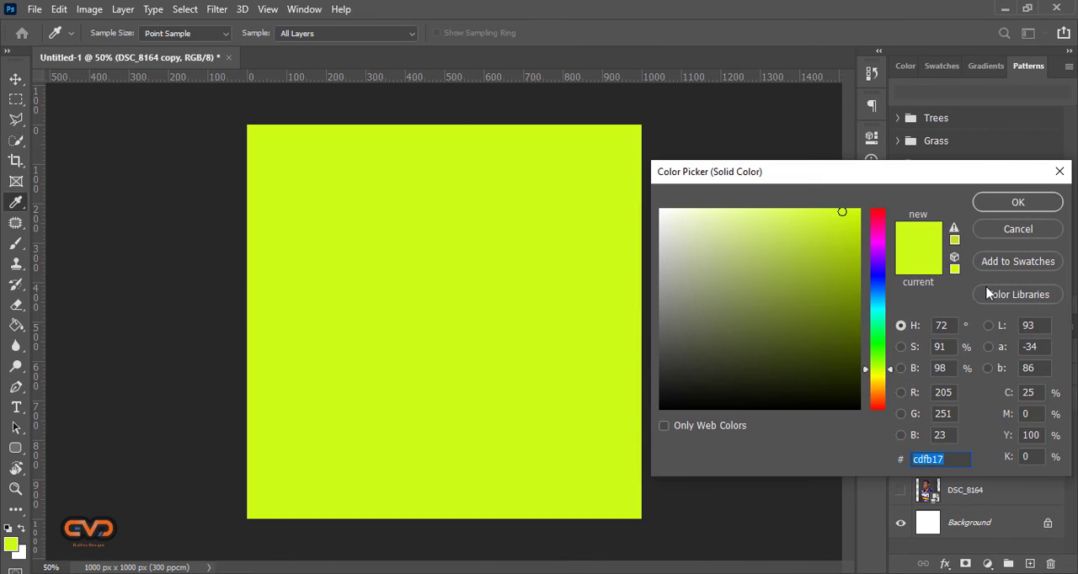
left_click(996, 209)
left_click_drag(1013, 425, 1014, 471)
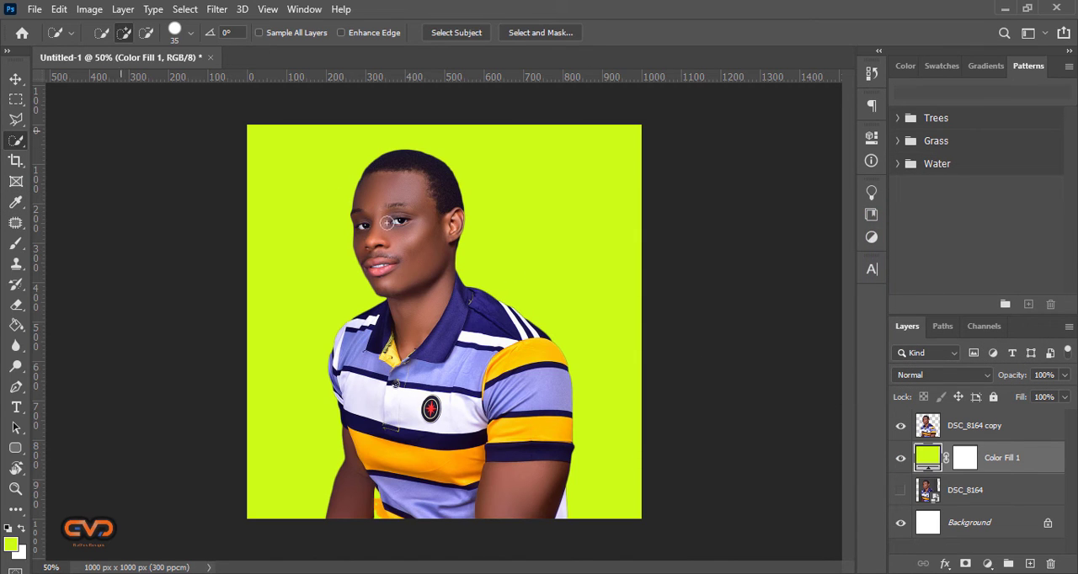
Examine the edges of the cutout up close against the lime green fill.
left_click(15, 79)
key("ctrl+plus")
key("ctrl+plus")
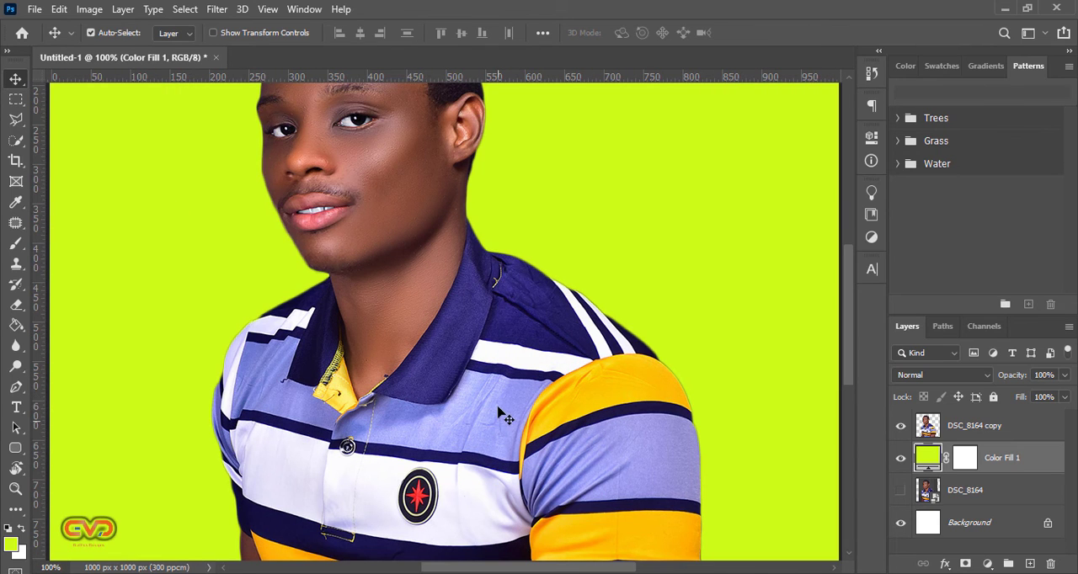
scroll(498, 408, "up", 2)
scroll(498, 408, "up", 4)
scroll(498, 407, "down", 8)
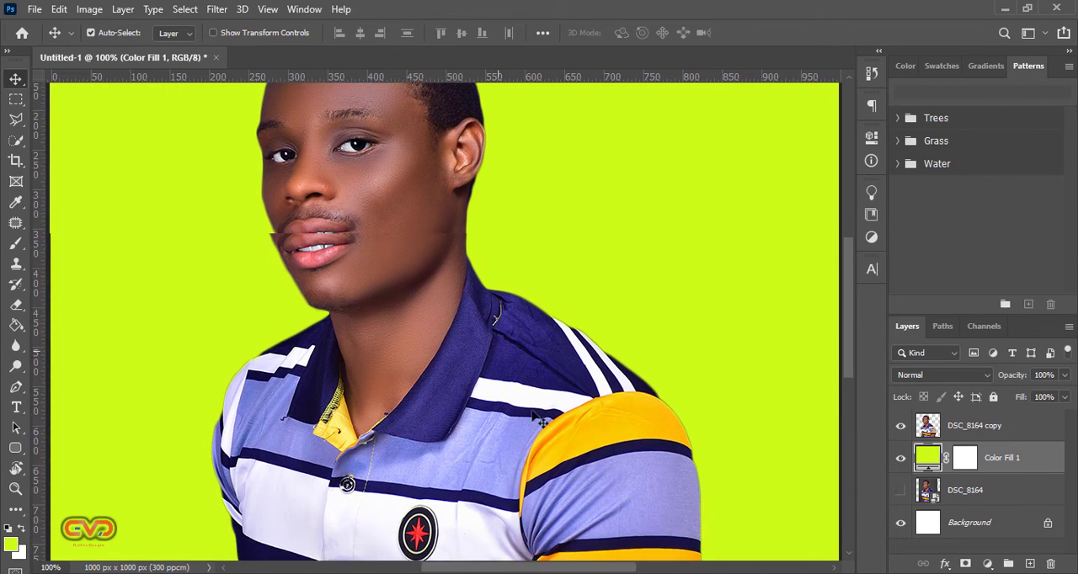
double_click(928, 458)
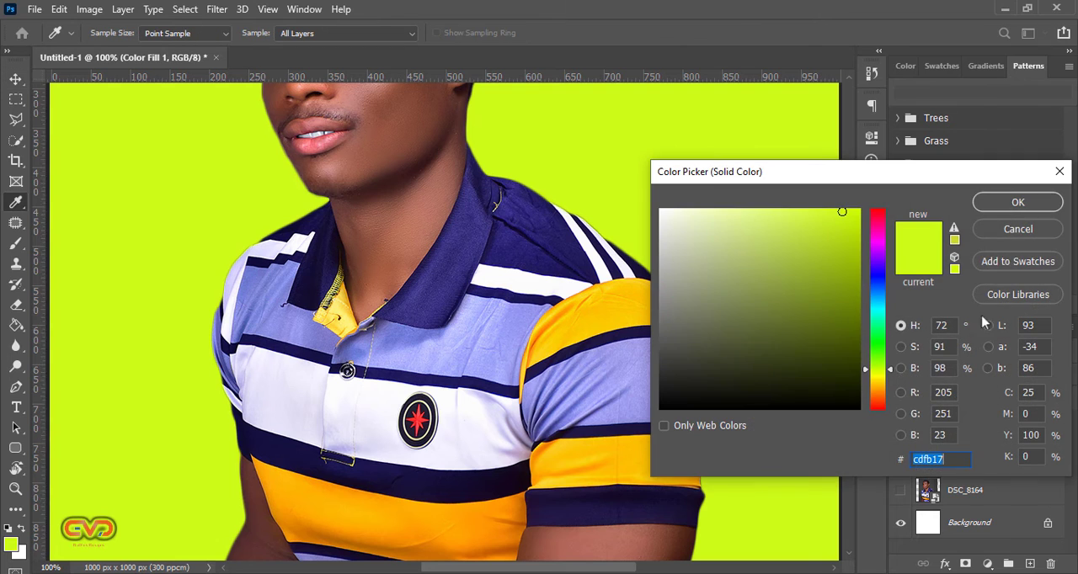
left_click(1018, 230)
key("ctrl+minus")
key("ctrl+minus")
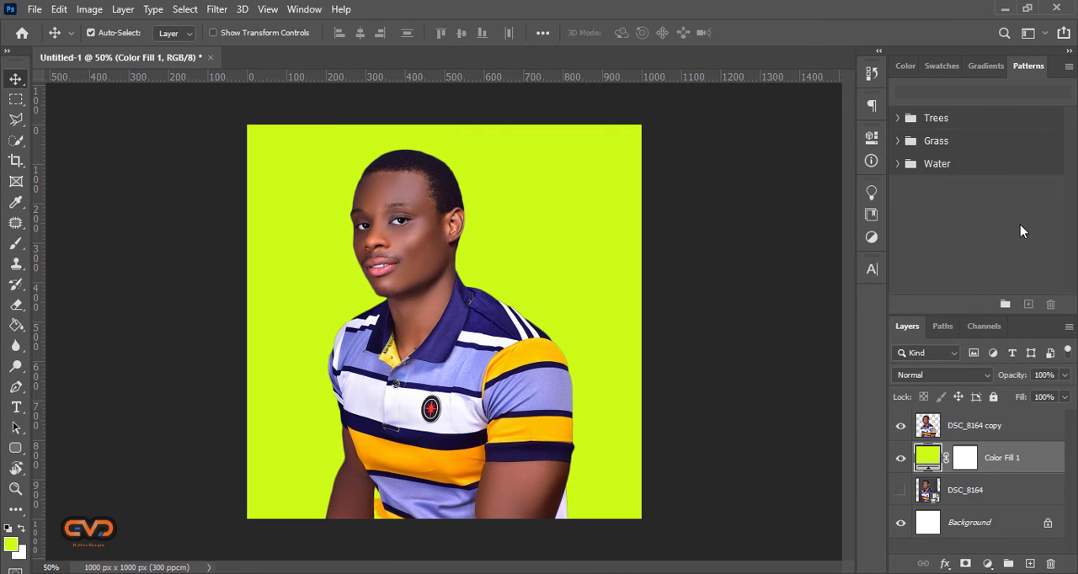
Change the Color Fill 1 layer's colour to dark blue #1f5388.
double_click(927, 457)
left_click_drag(813, 270, 813, 302)
left_click(878, 294)
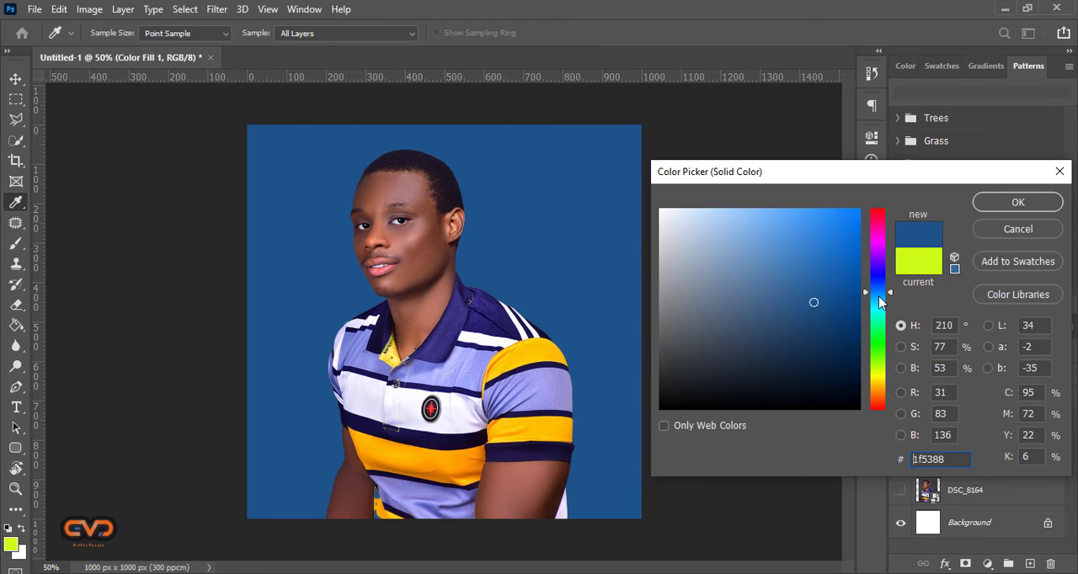